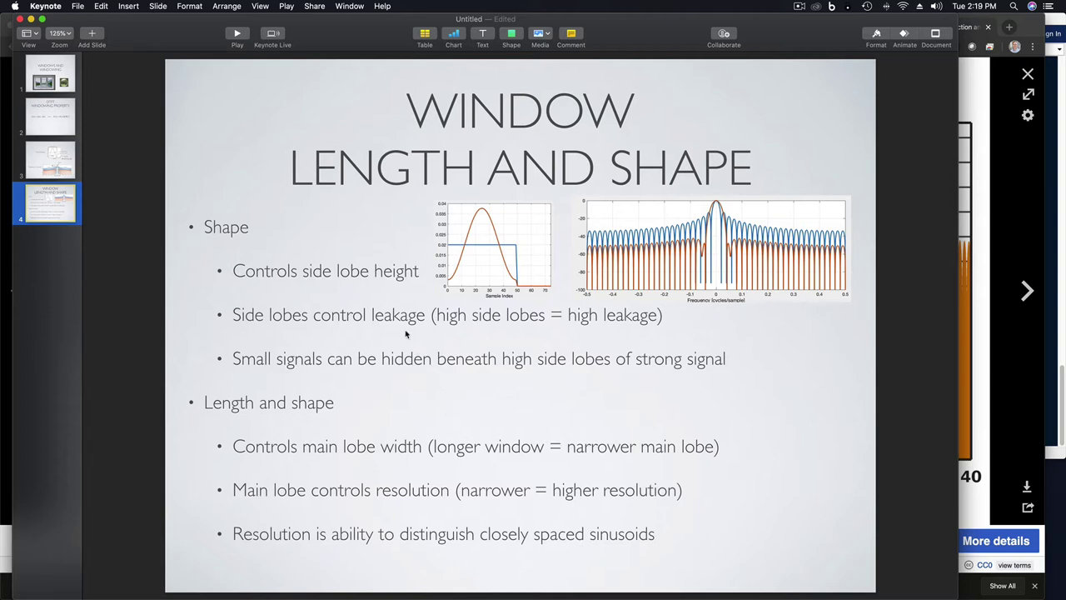
Bring the Chrome window with the window-function figure to the front
{"action": "left_click", "coordinate": [983, 356]}
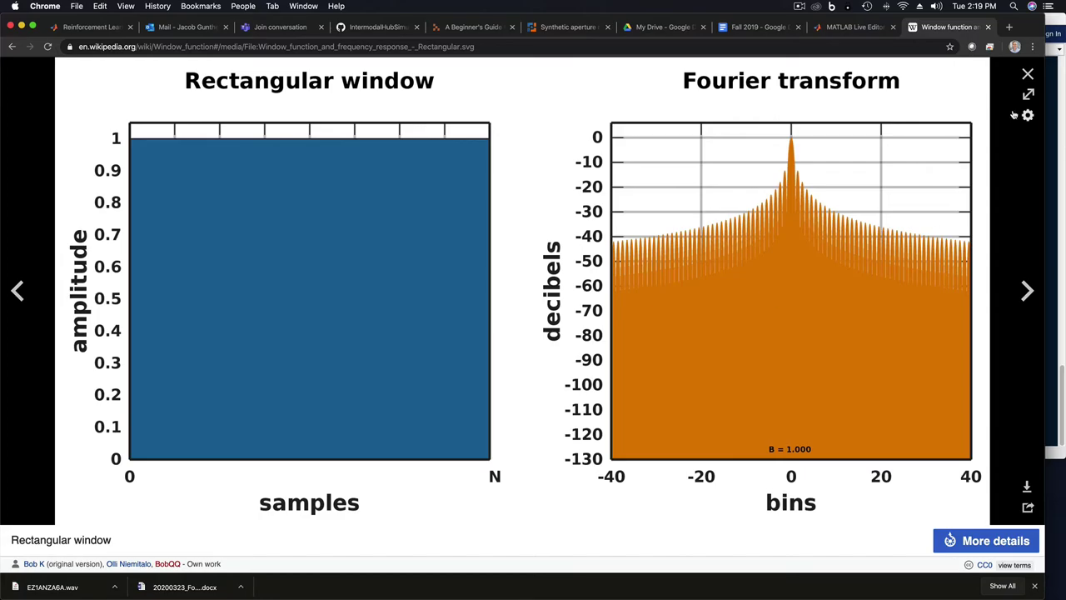
Close the enlarged figure, scroll the Window function article, and enlarge the Rectangular window figure
{"action": "left_click", "coordinate": [1028, 74]}
{"action": "scroll", "coordinate": [667, 200], "scroll_direction": "up", "scroll_amount": 20}
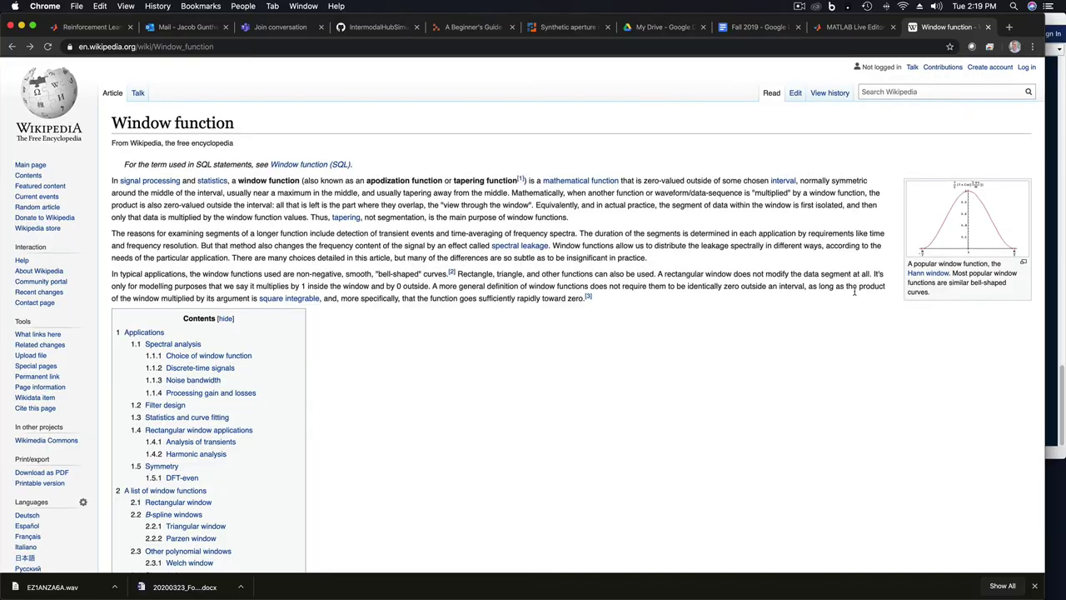
{"action": "scroll", "coordinate": [855, 292], "scroll_direction": "down", "scroll_amount": 15}
{"action": "scroll", "coordinate": [855, 294], "scroll_direction": "down", "scroll_amount": 15}
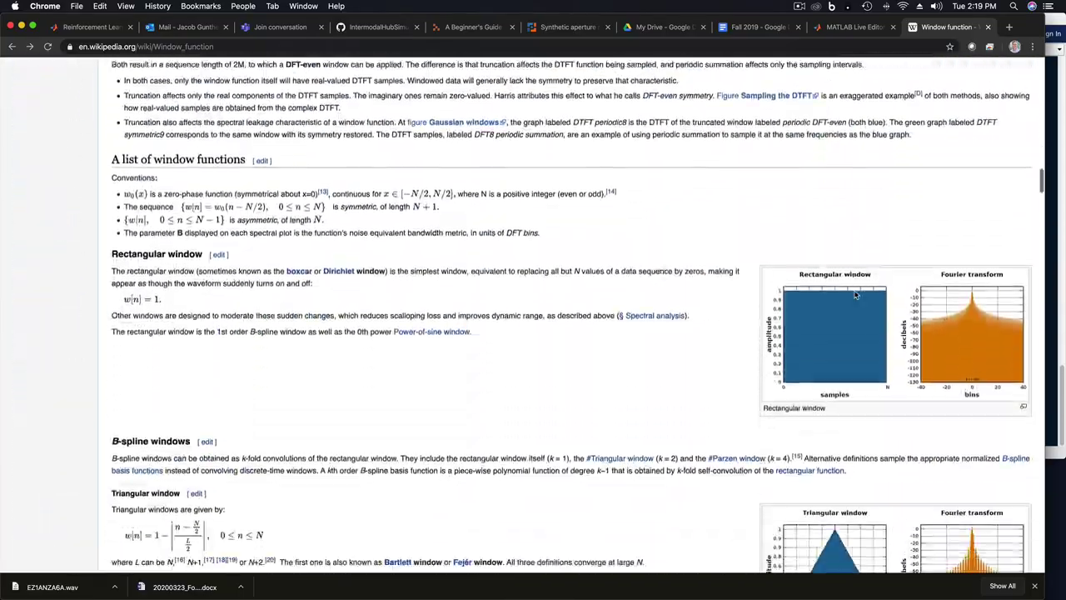
{"action": "left_click", "coordinate": [855, 294]}
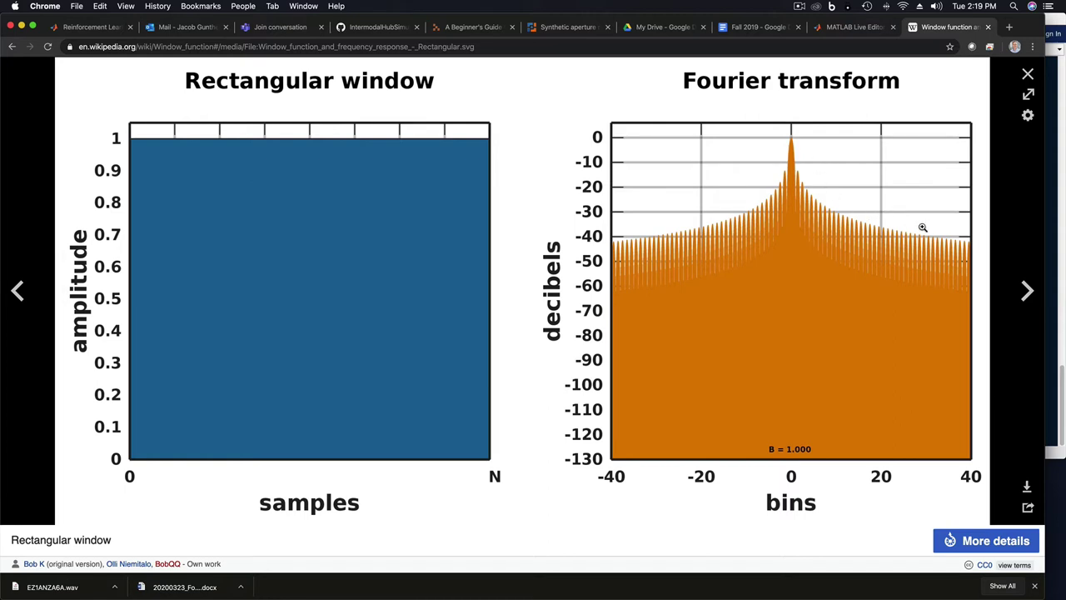
View the Triangular window figure, then return to the Rectangular window figure
{"action": "left_click", "coordinate": [1029, 290]}
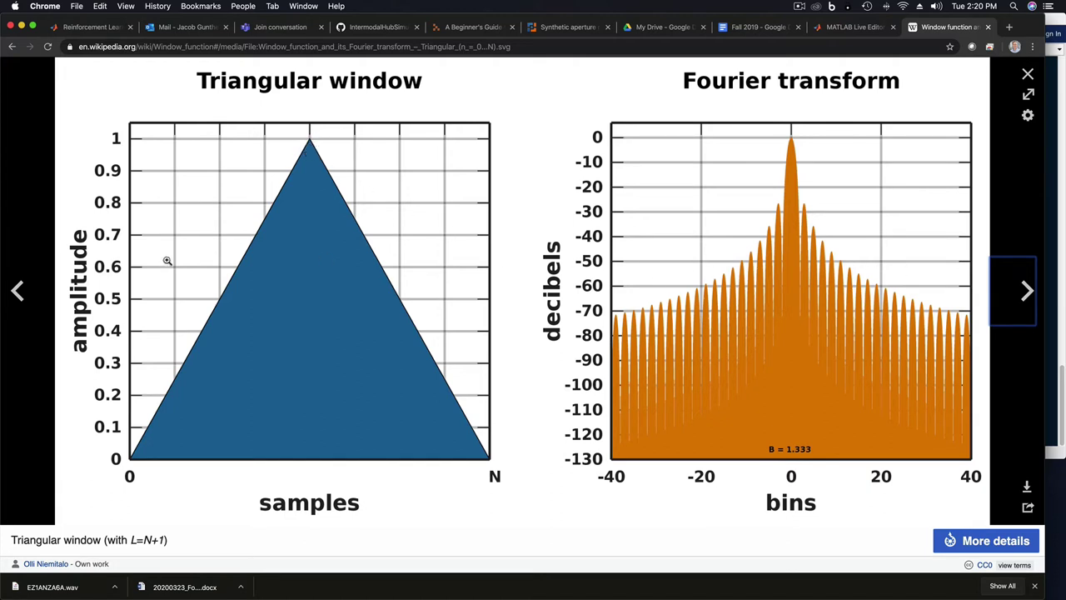
{"action": "left_click", "coordinate": [16, 291]}
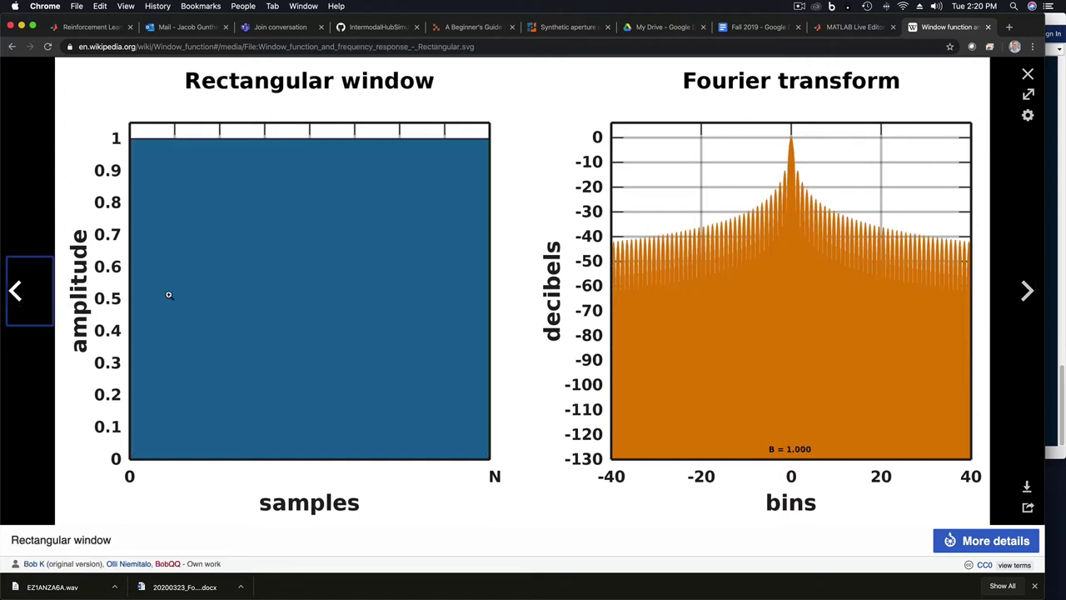
Step through the Triangular, Parzen, Welch, Sine, Hann and Hamming window figures
{"action": "left_click", "coordinate": [1029, 291]}
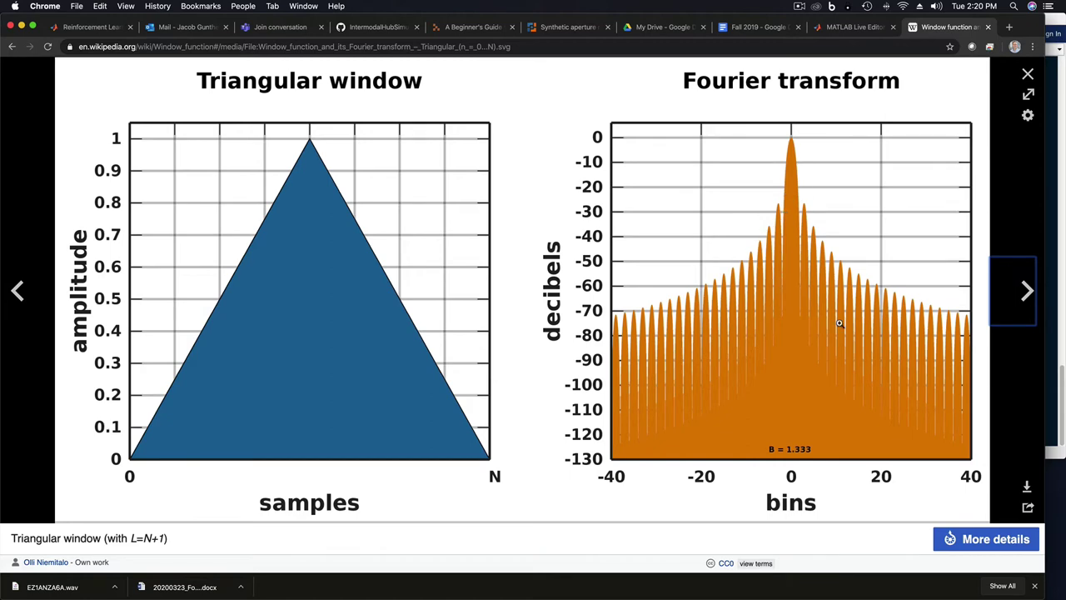
{"action": "left_click", "coordinate": [1029, 291]}
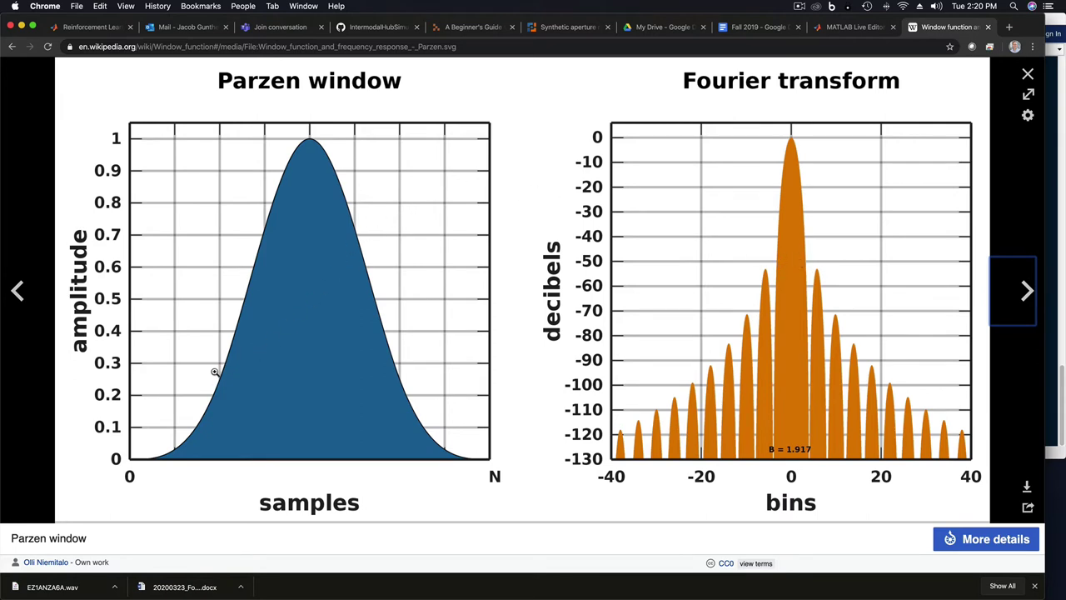
{"action": "left_click", "coordinate": [1029, 292]}
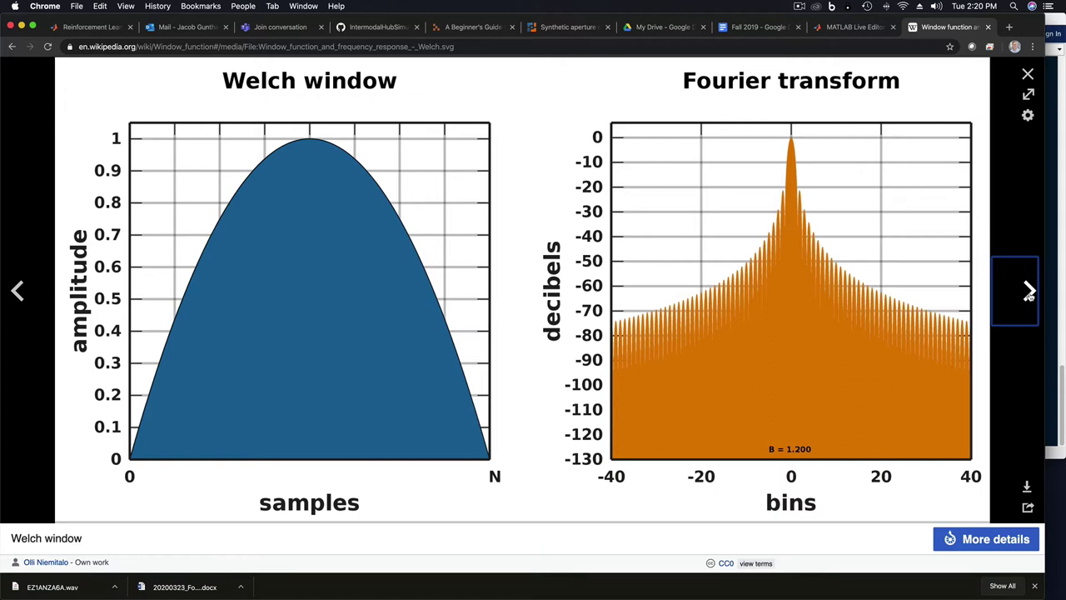
{"action": "left_click", "coordinate": [1029, 292]}
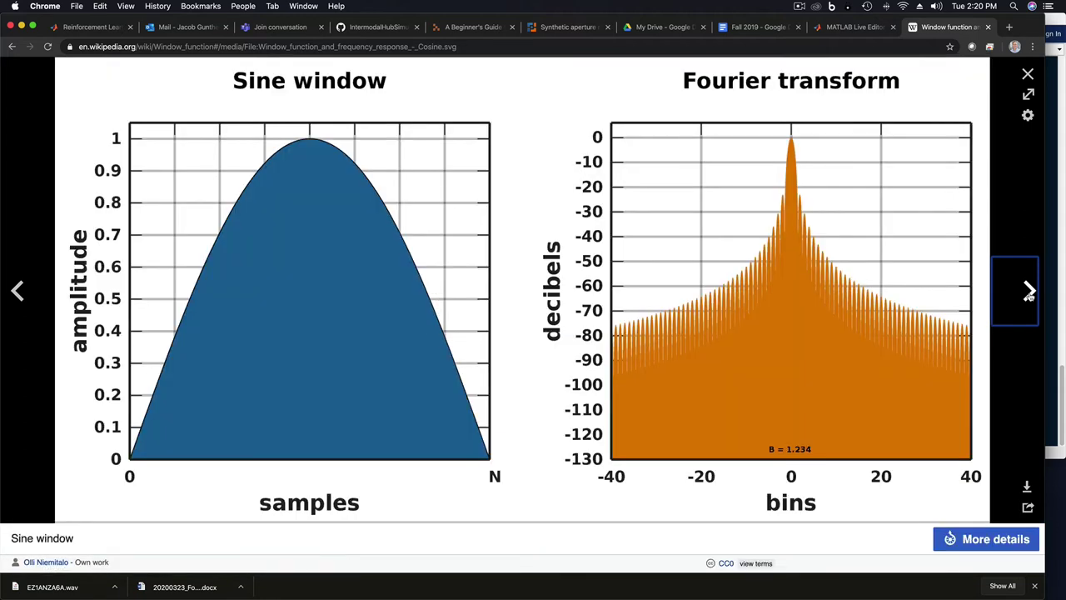
{"action": "left_click", "coordinate": [1030, 291]}
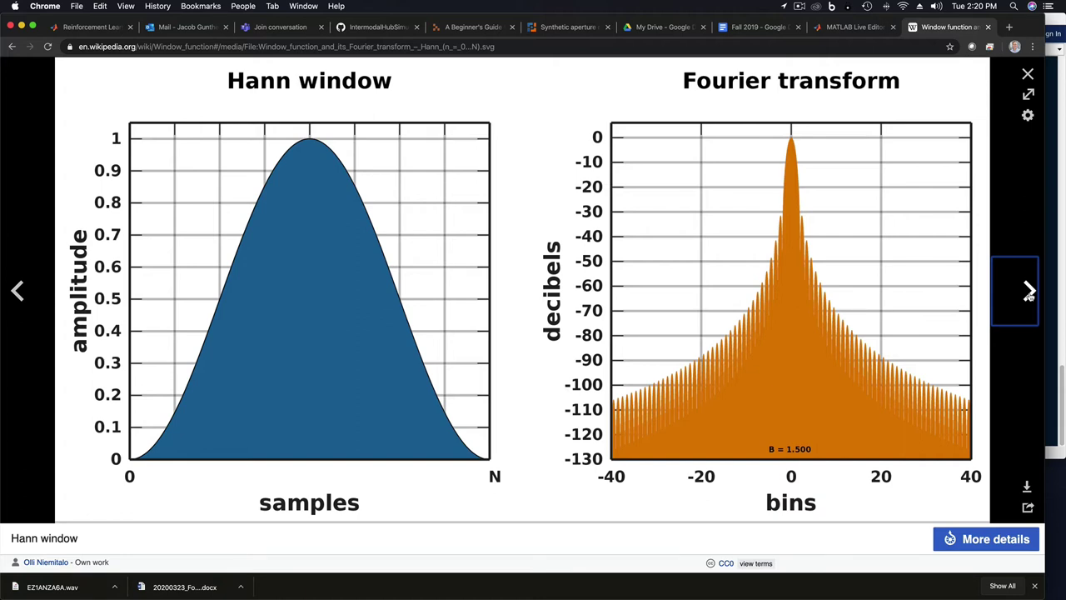
{"action": "left_click", "coordinate": [1029, 291]}
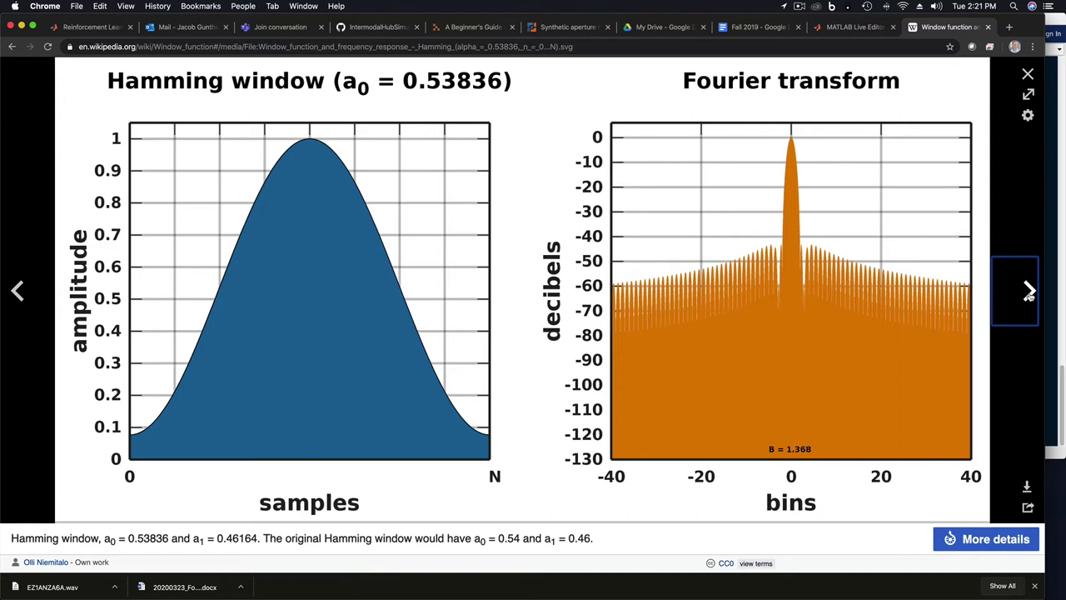
Advance through the Blackman, Nuttall, Blackman–Nuttall and Blackman–Harris window figures
{"action": "left_click", "coordinate": [1030, 292]}
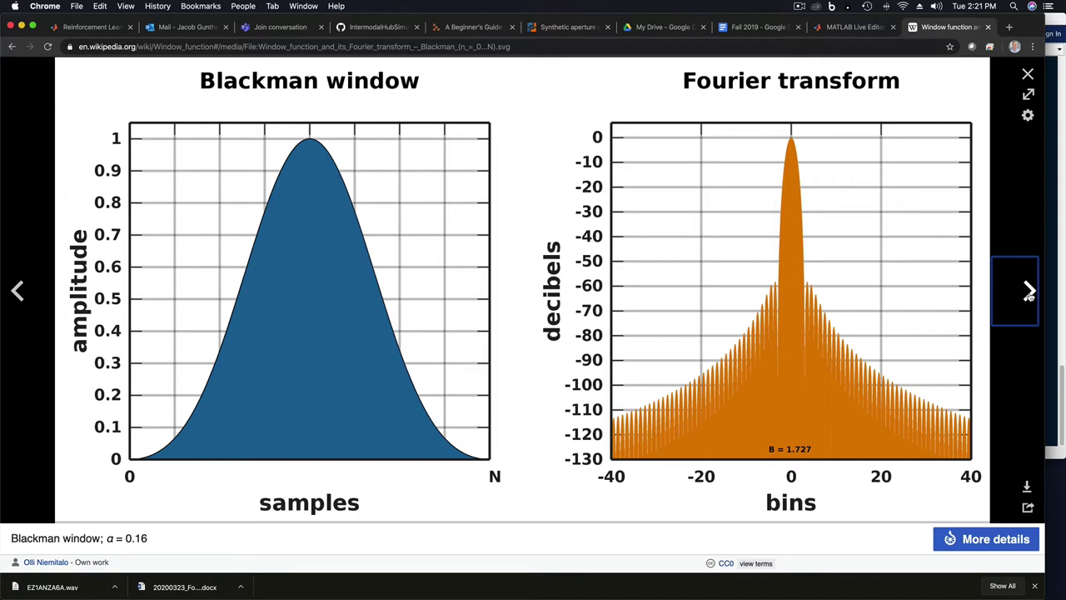
{"action": "left_click", "coordinate": [1029, 292]}
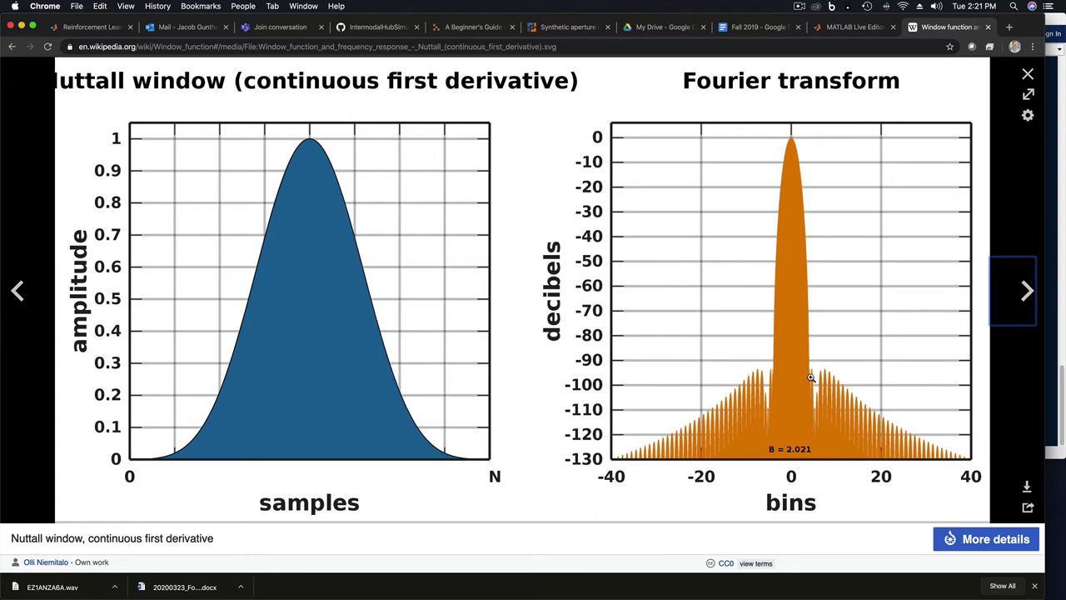
{"action": "left_click", "coordinate": [1029, 292]}
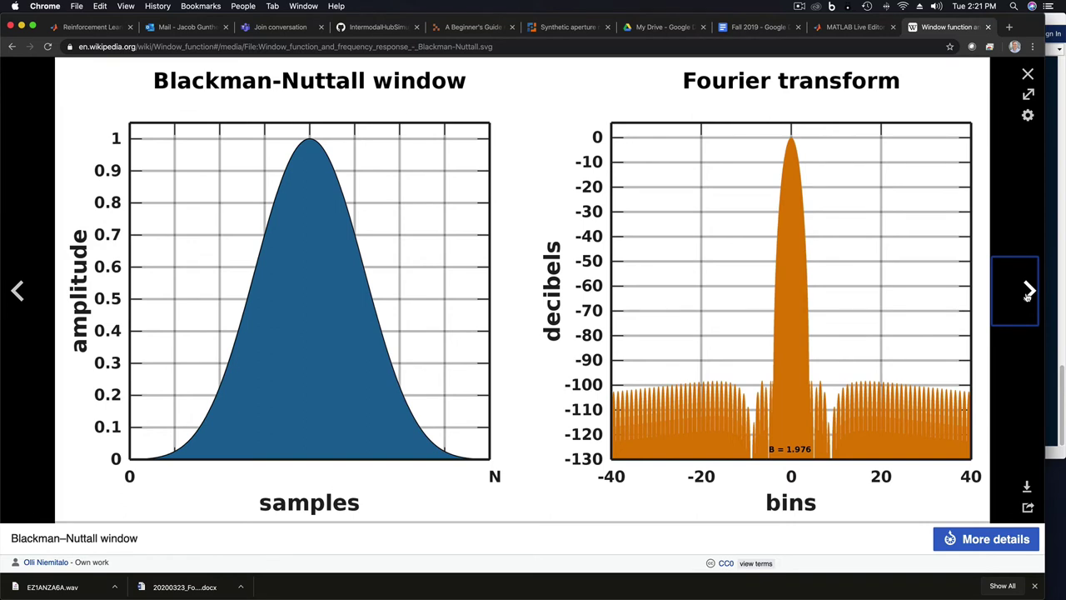
{"action": "left_click", "coordinate": [1029, 292]}
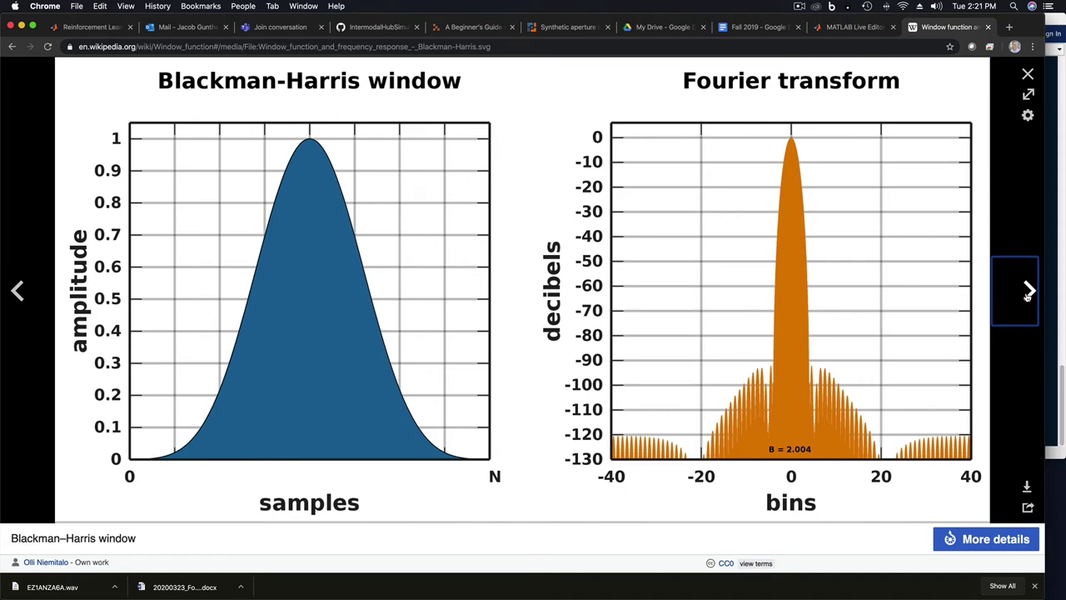
Page through the Flat Top, Gaussian, confined Gaussian, Tukey, Planck-taper and DPSS window figures
{"action": "left_click", "coordinate": [1029, 292]}
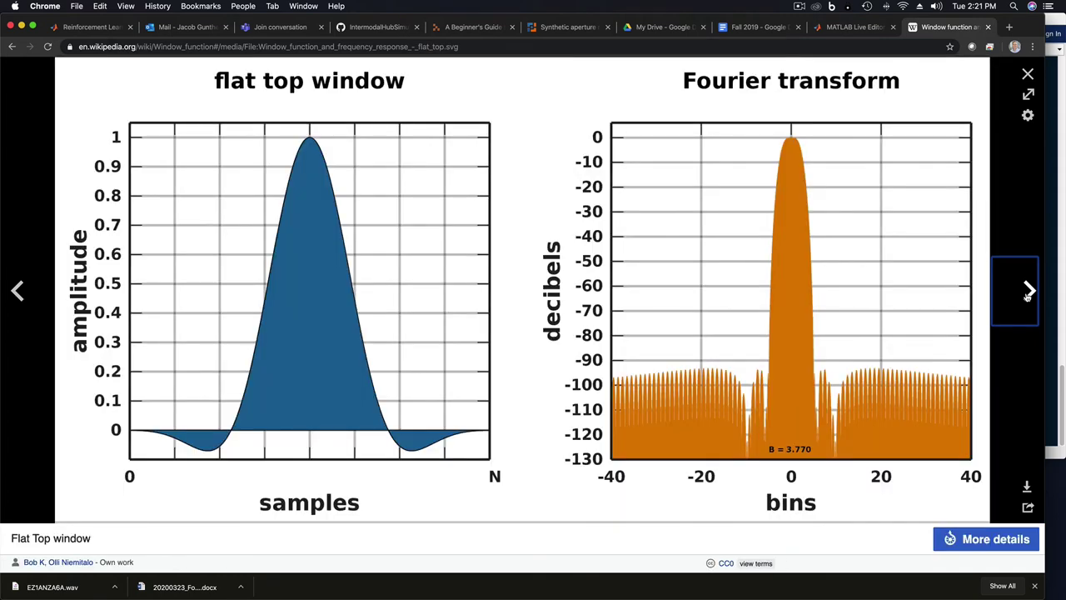
{"action": "left_click", "coordinate": [1029, 292]}
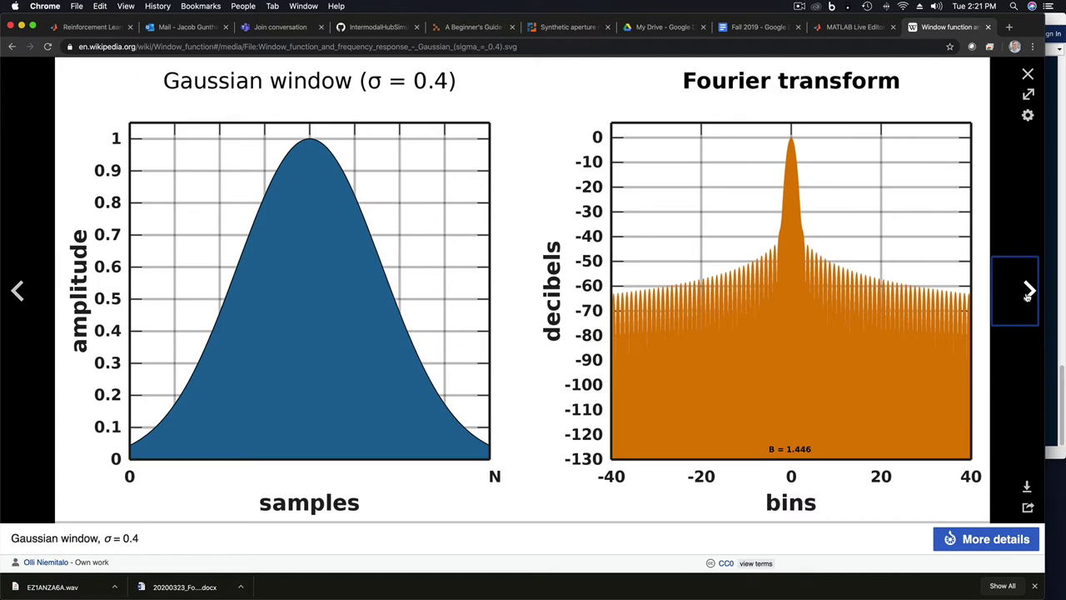
{"action": "left_click", "coordinate": [1029, 291]}
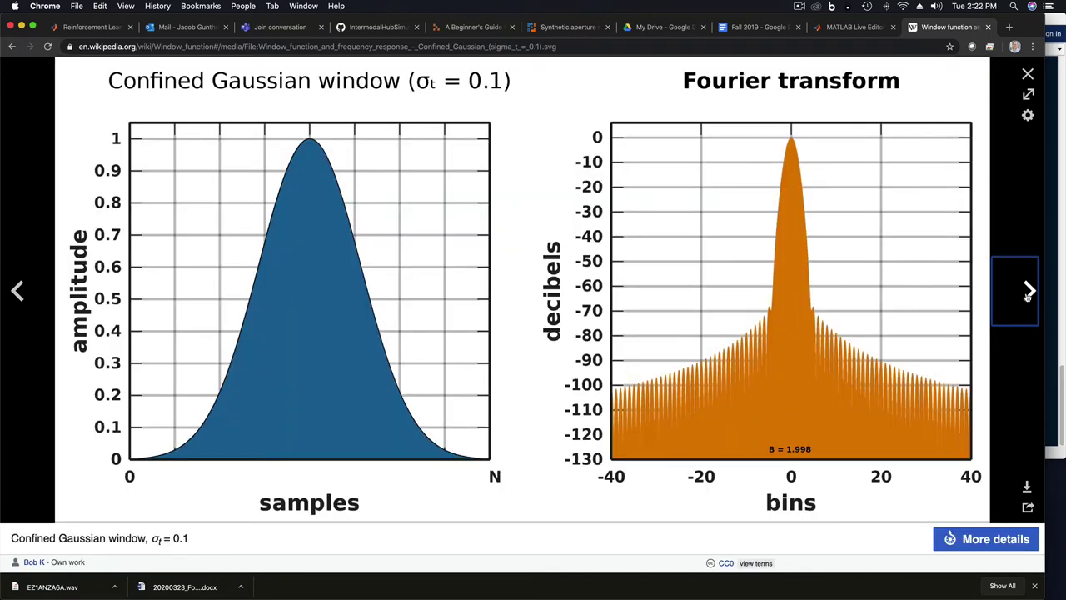
{"action": "left_click", "coordinate": [1029, 293]}
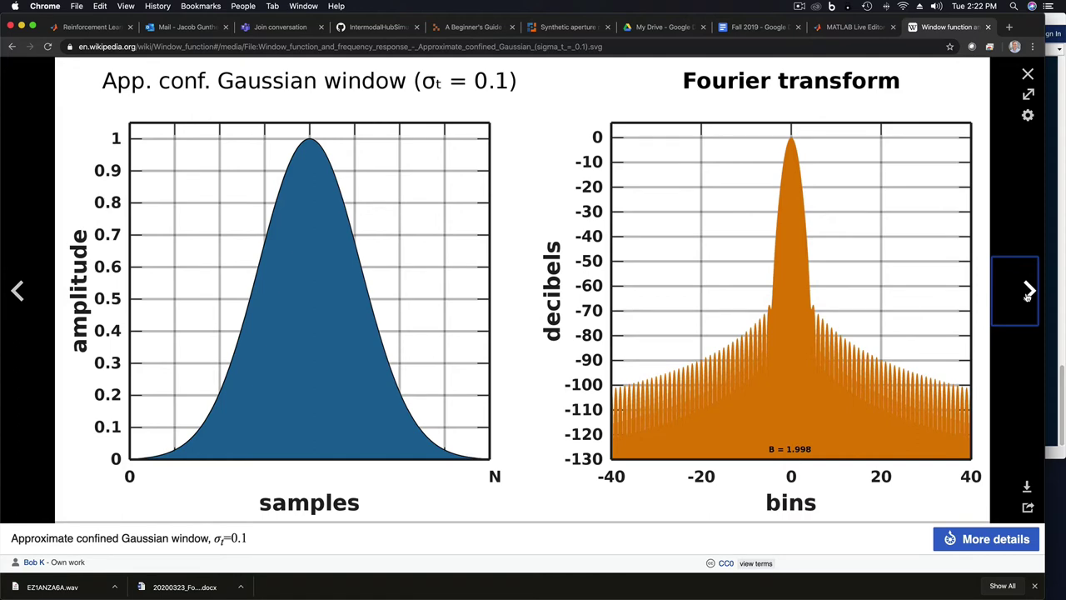
{"action": "left_click", "coordinate": [1029, 293]}
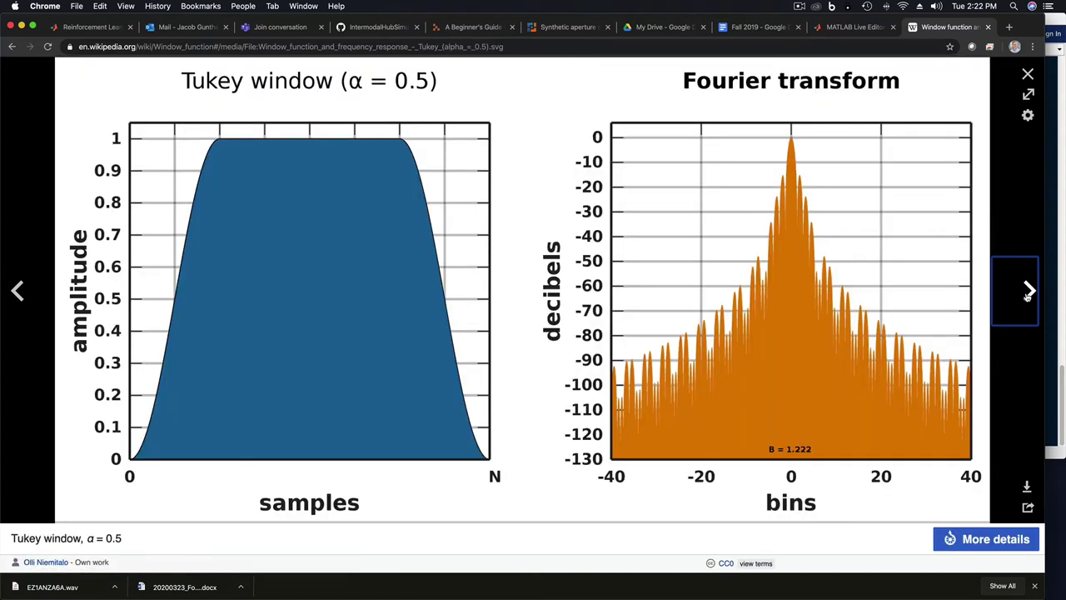
{"action": "left_click", "coordinate": [1029, 293]}
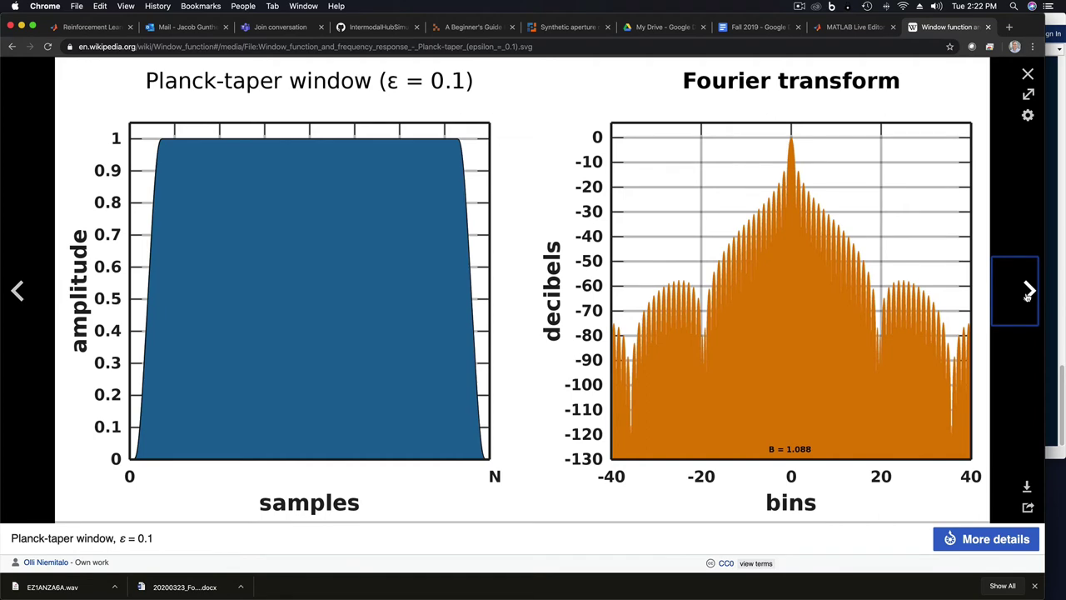
{"action": "left_click", "coordinate": [1029, 294]}
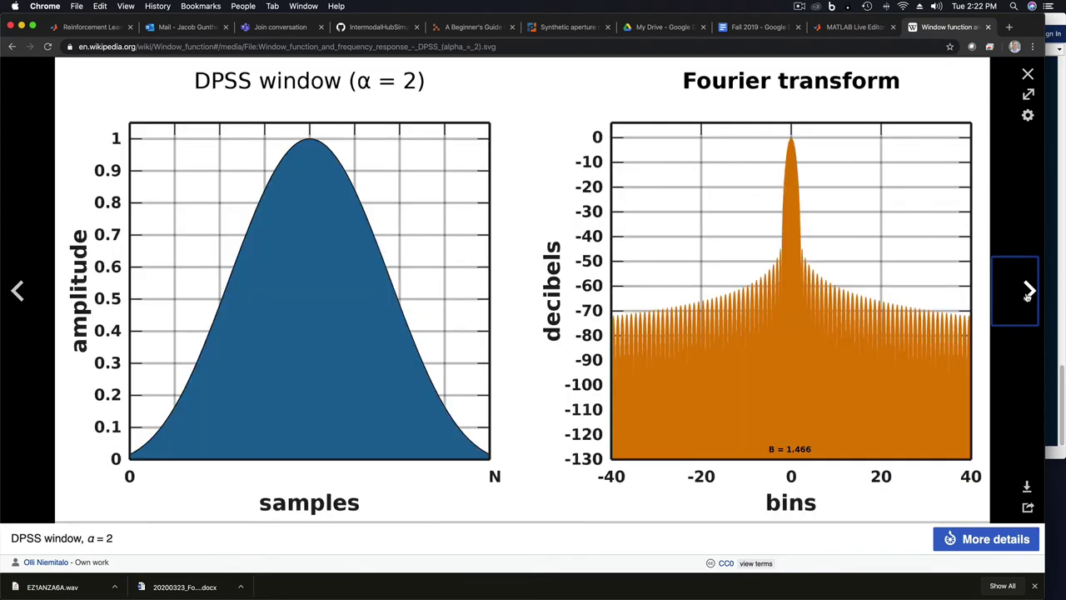
Compare DPSS α = 3 and Kaiser α = 2 and 3, then reach Dolph–Chebyshev
{"action": "left_click", "coordinate": [1029, 293]}
{"action": "left_click", "coordinate": [1029, 293]}
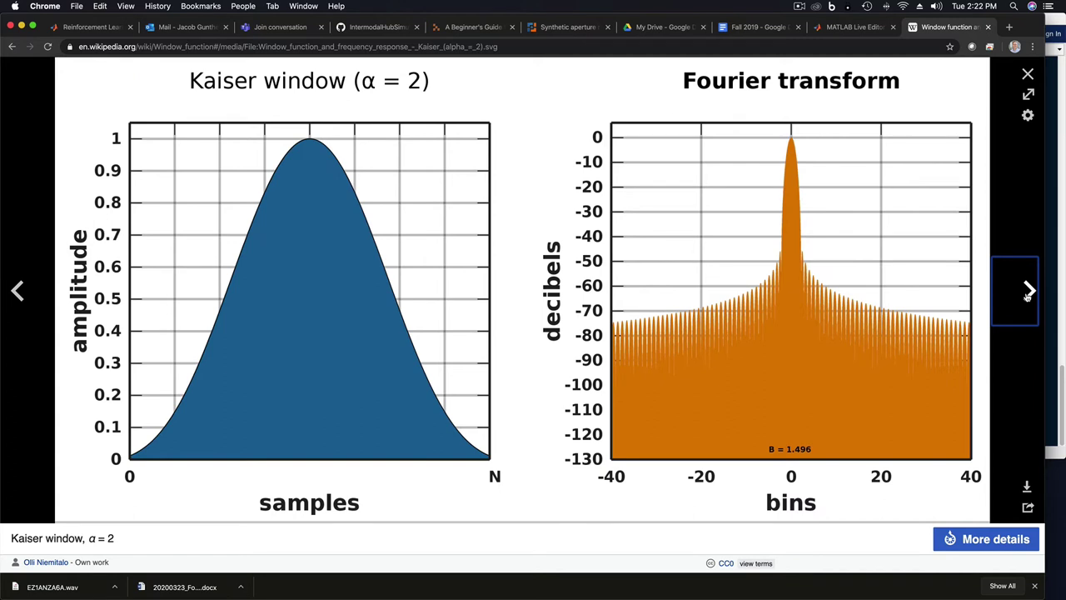
{"action": "left_click", "coordinate": [1029, 293]}
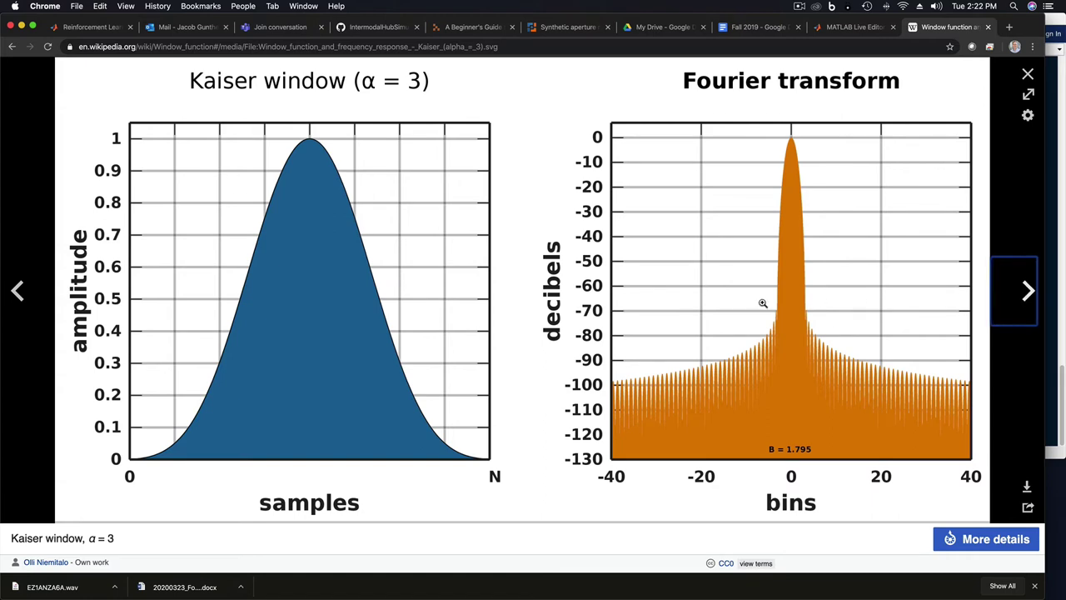
{"action": "left_click", "coordinate": [16, 292]}
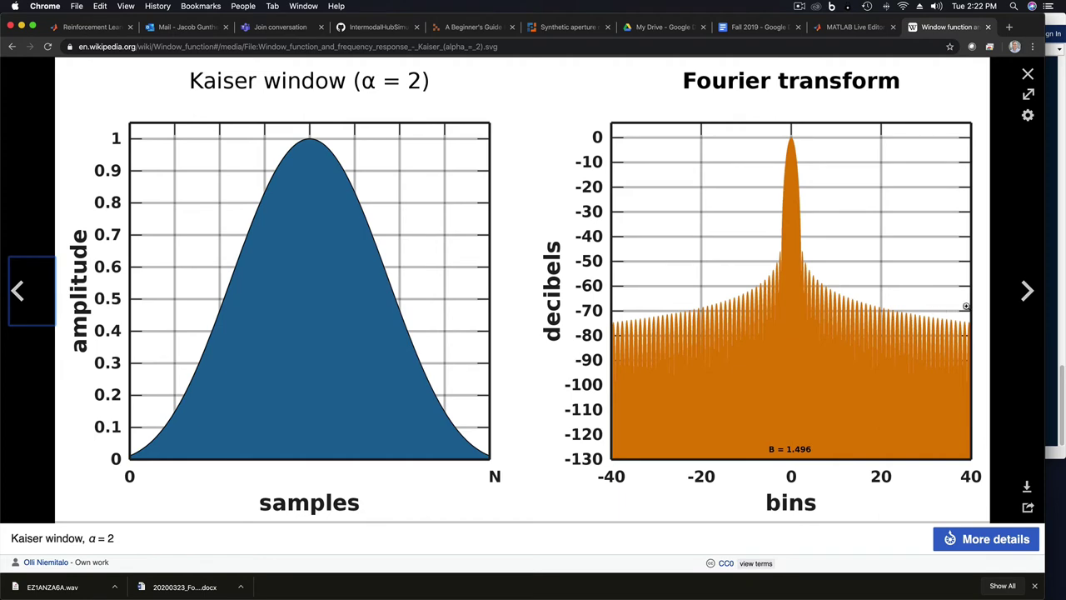
{"action": "left_click", "coordinate": [1020, 300]}
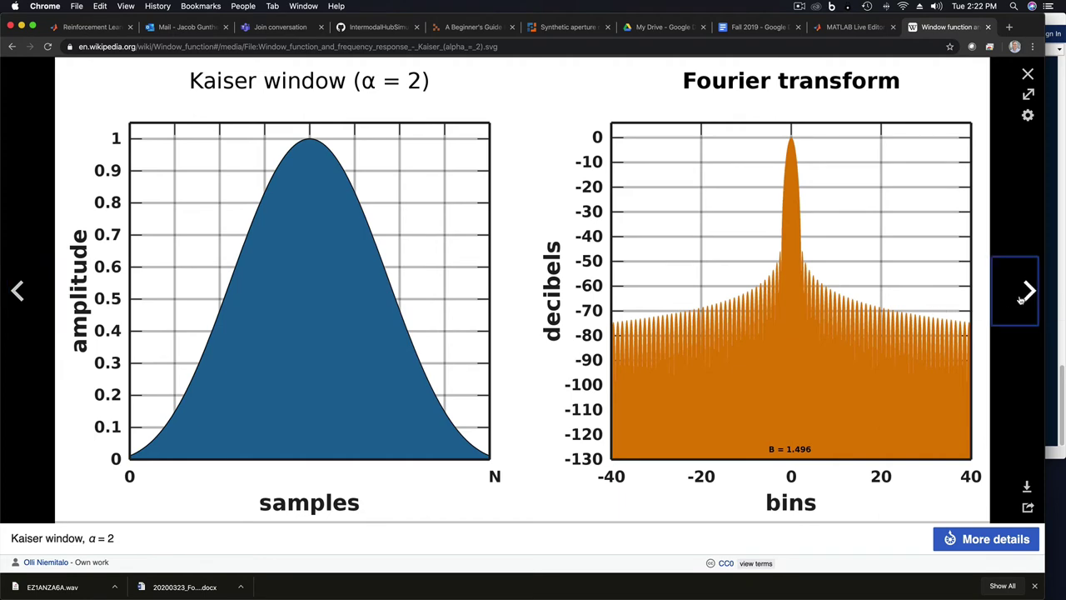
{"action": "left_click", "coordinate": [1021, 300]}
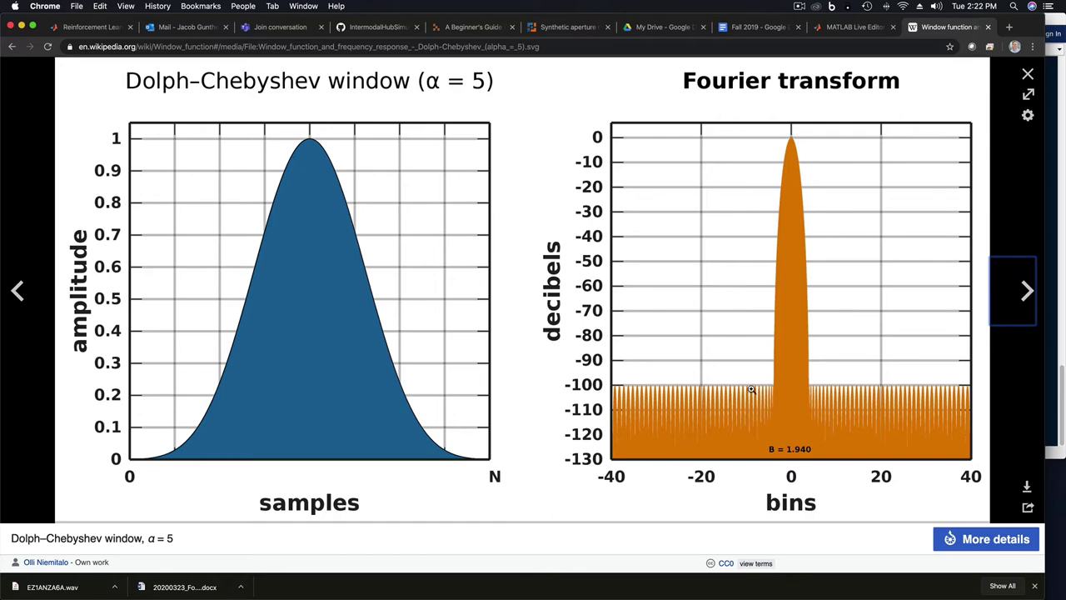
Page through Ultraspherical, Exponential, Bartlett–Hann, Planck–Bessel and Hann–Poisson figures, then open ScreenFlow's menu
{"action": "left_click", "coordinate": [1024, 300]}
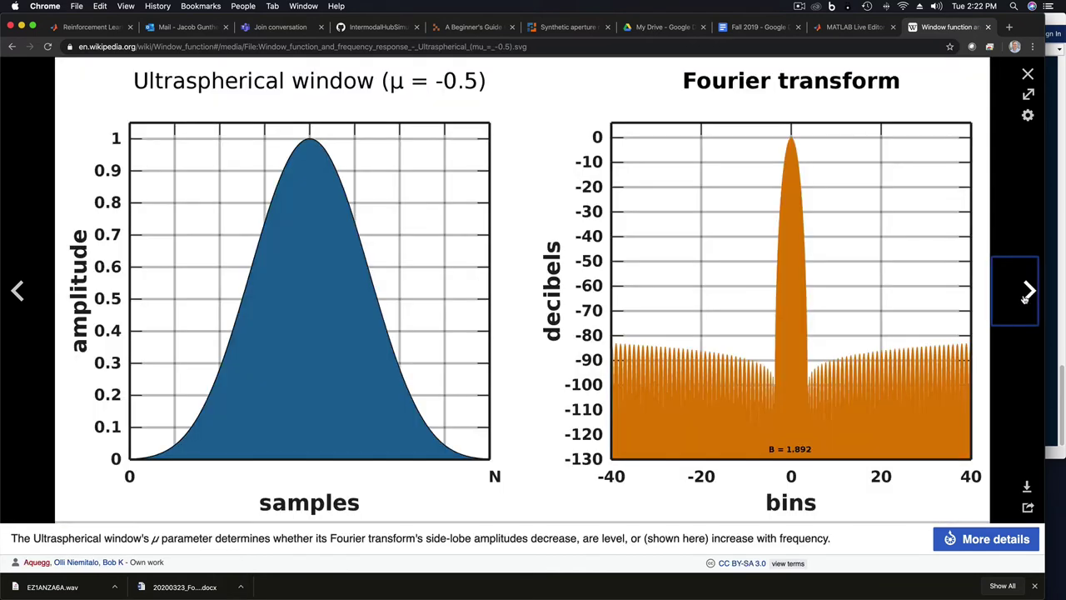
{"action": "left_click", "coordinate": [1024, 300]}
{"action": "left_click", "coordinate": [1025, 300]}
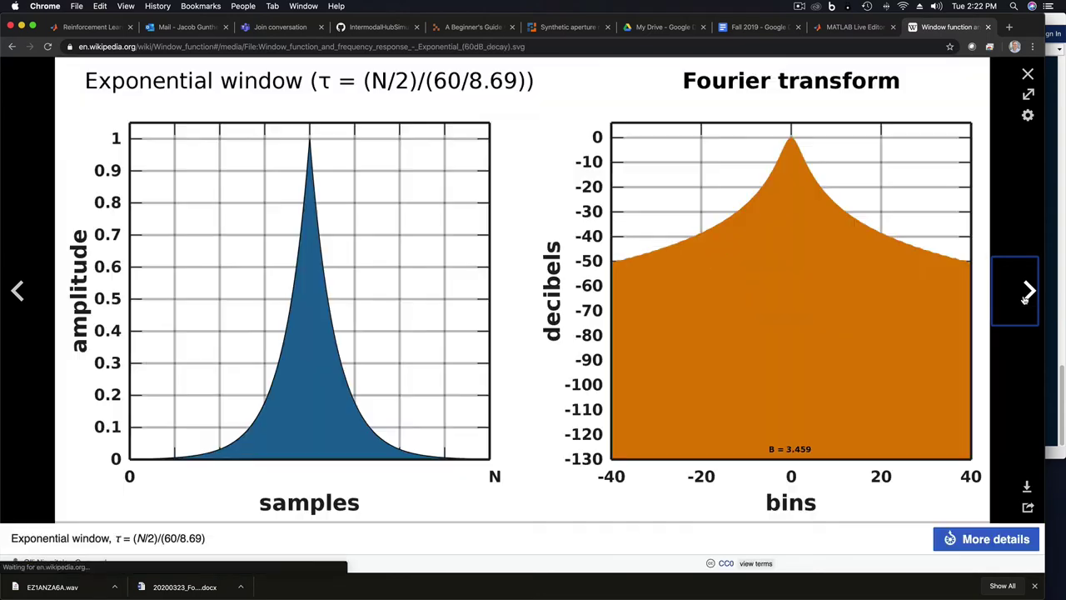
{"action": "left_click", "coordinate": [1024, 300]}
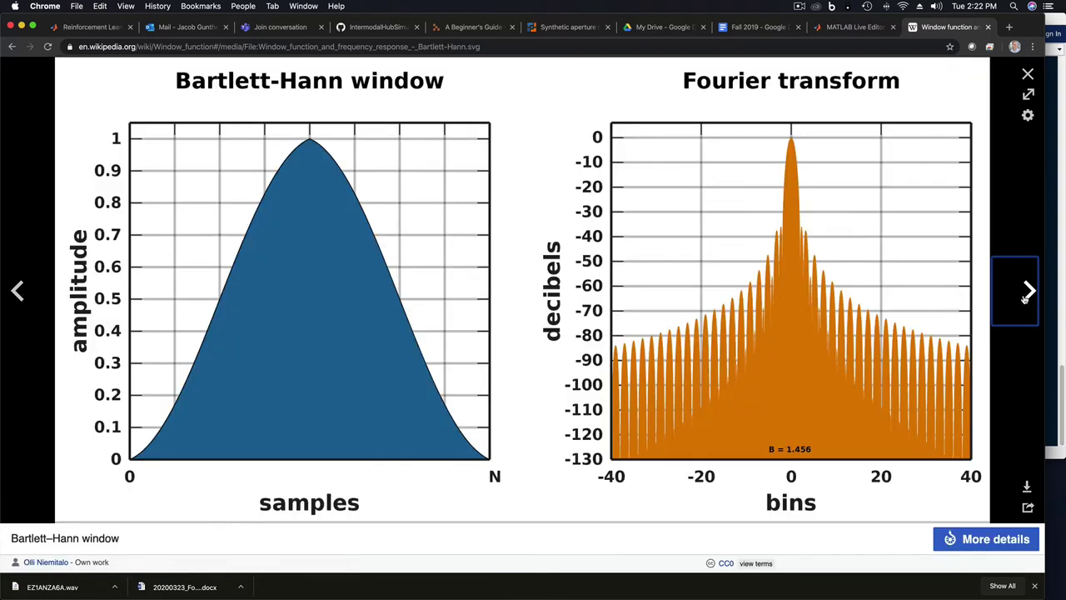
{"action": "left_click", "coordinate": [1025, 299]}
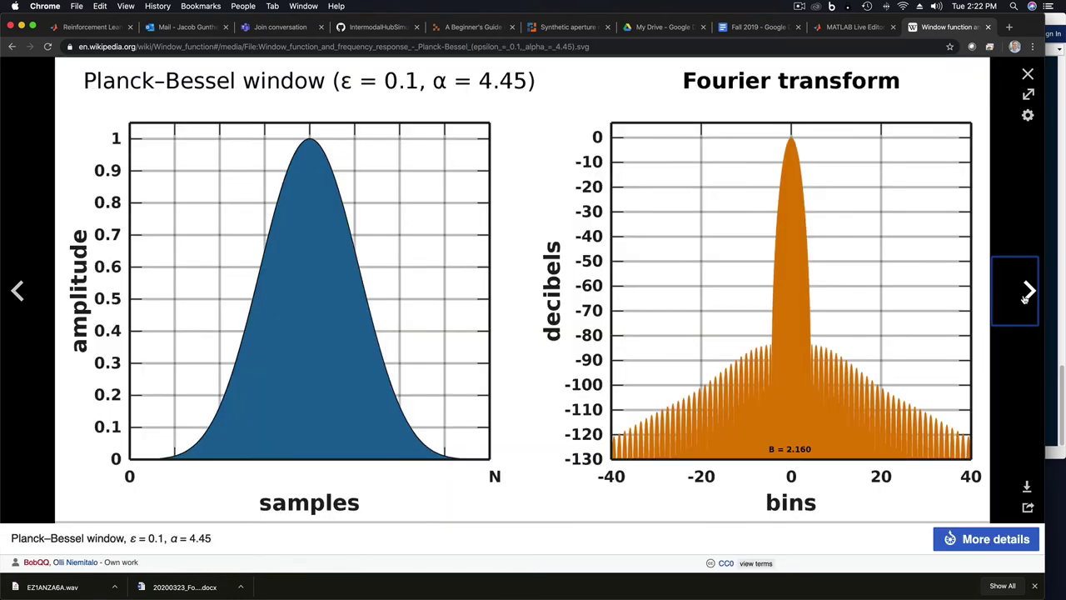
{"action": "left_click", "coordinate": [1025, 300]}
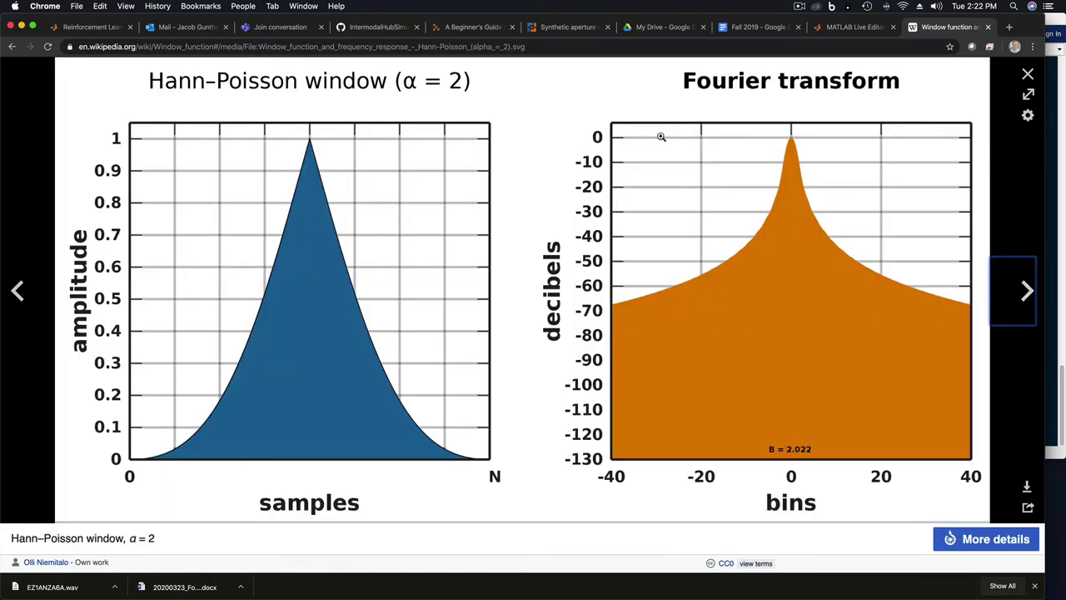
{"action": "left_click", "coordinate": [798, 8]}
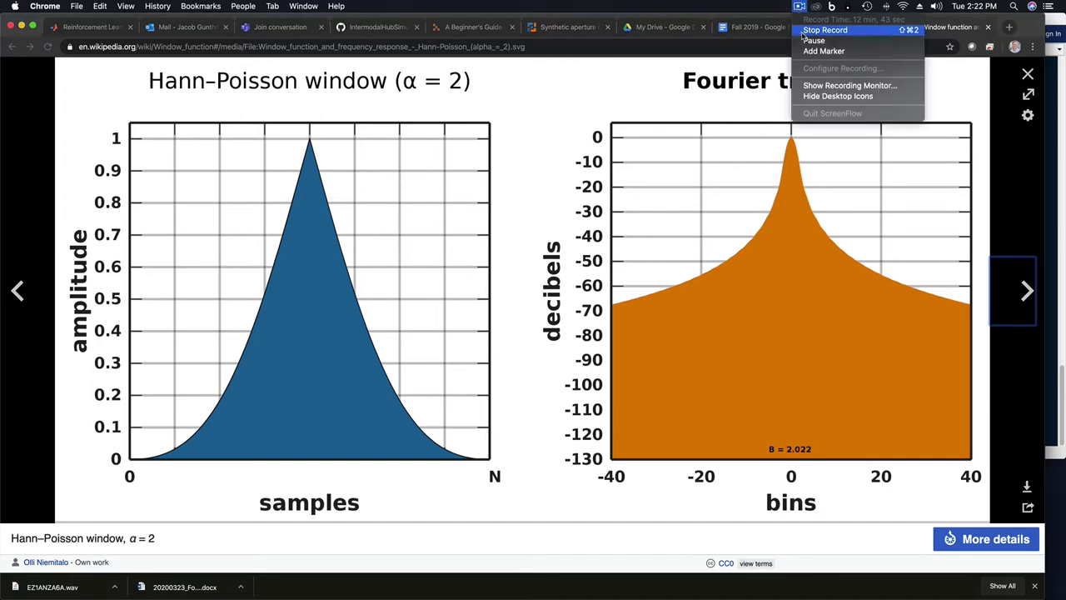
Stop the ScreenFlow screen recording
{"action": "left_click", "coordinate": [802, 31]}
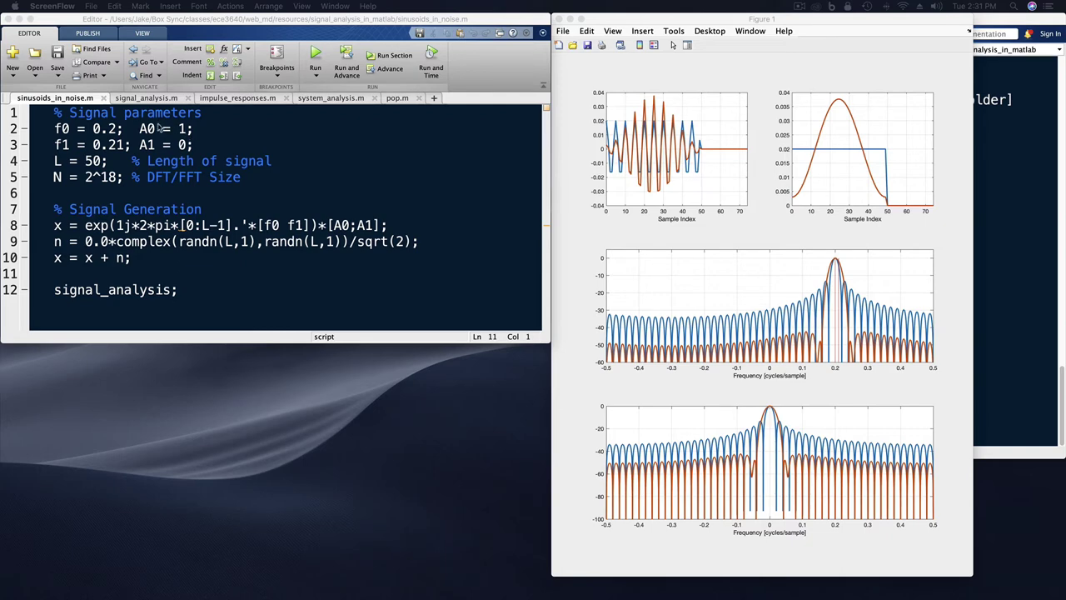
{"action": "left_click", "coordinate": [134, 131]}
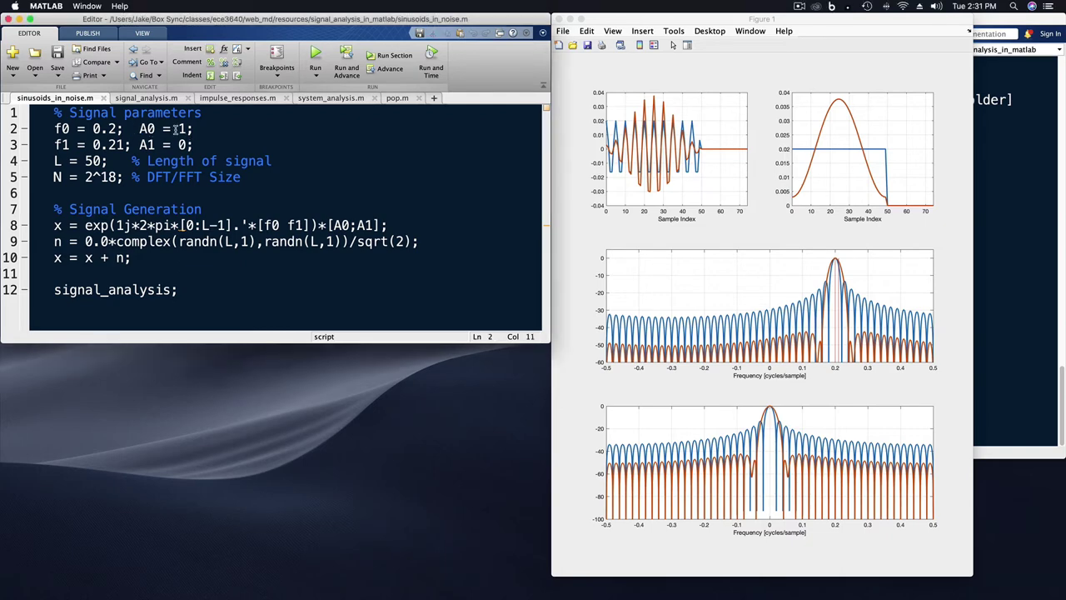
{"action": "left_click", "coordinate": [190, 131]}
{"action": "left_click_drag", "start_coordinate": [189, 145], "coordinate": [178, 145]}
{"action": "left_click", "coordinate": [173, 163]}
{"action": "left_click_drag", "start_coordinate": [55, 162], "coordinate": [125, 178]}
{"action": "left_click", "coordinate": [109, 162]}
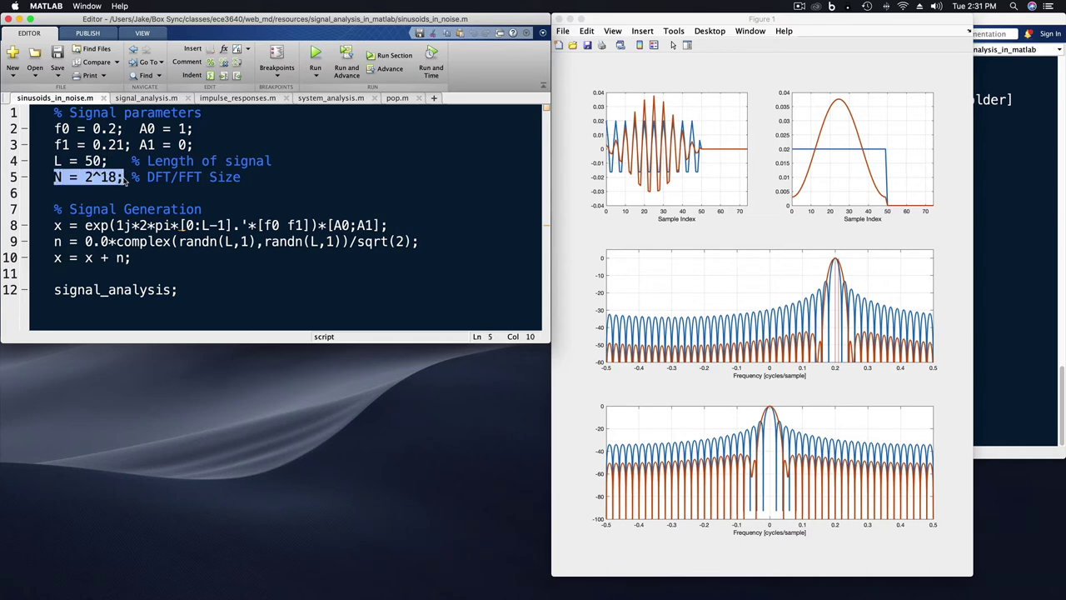
{"action": "left_click", "coordinate": [245, 177]}
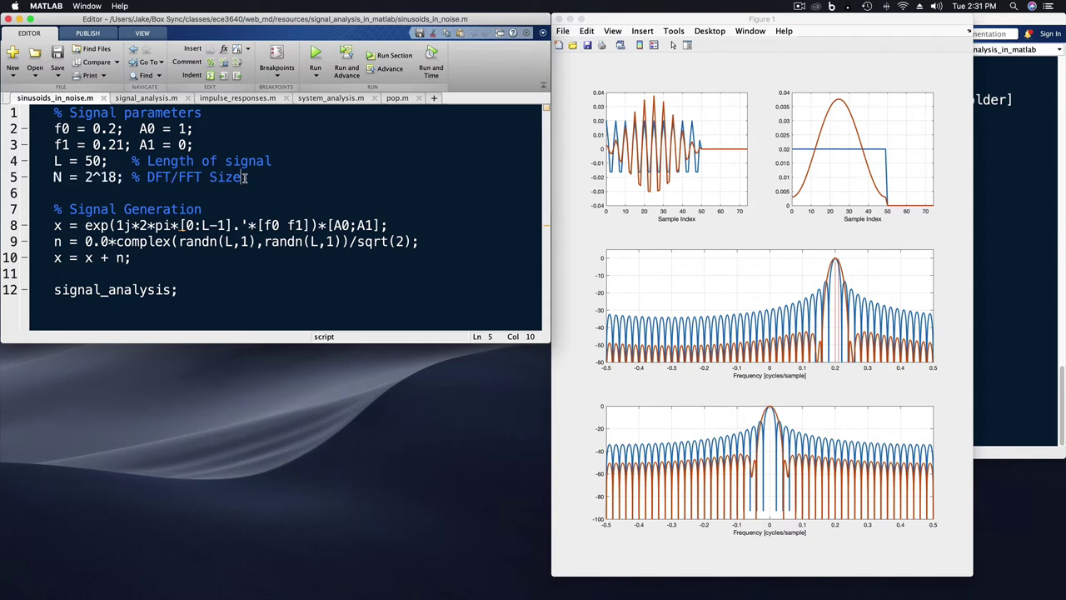